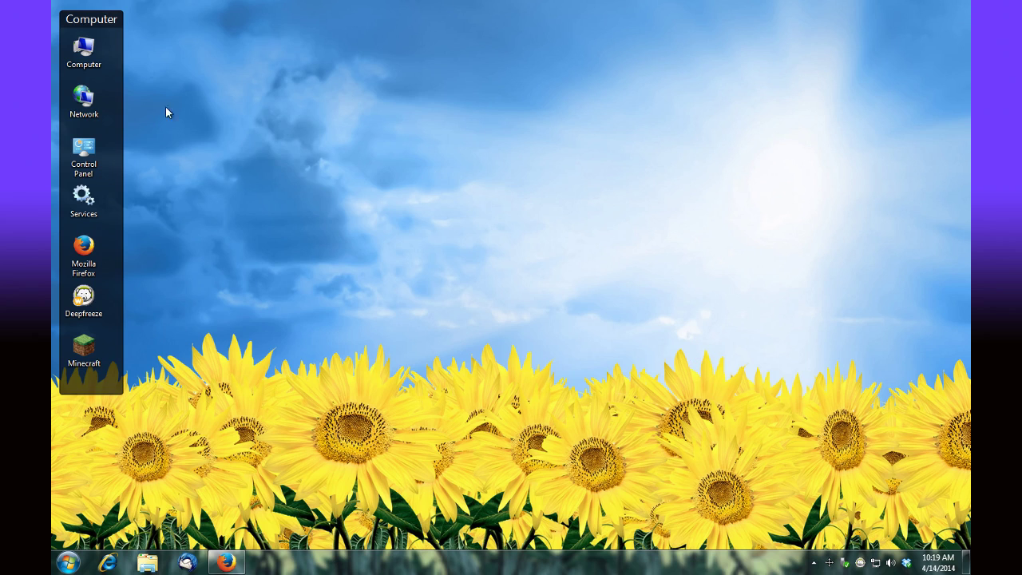
Step: Settle the Computer fence near the top-left and pull the Graphics & Video fence in from the right edge
mouse_move(102, 19)
mouse_down()
mouse_move(336, 19)
mouse_move(447, 120)
mouse_move(356, 61)
mouse_move(116, 29)
mouse_up()
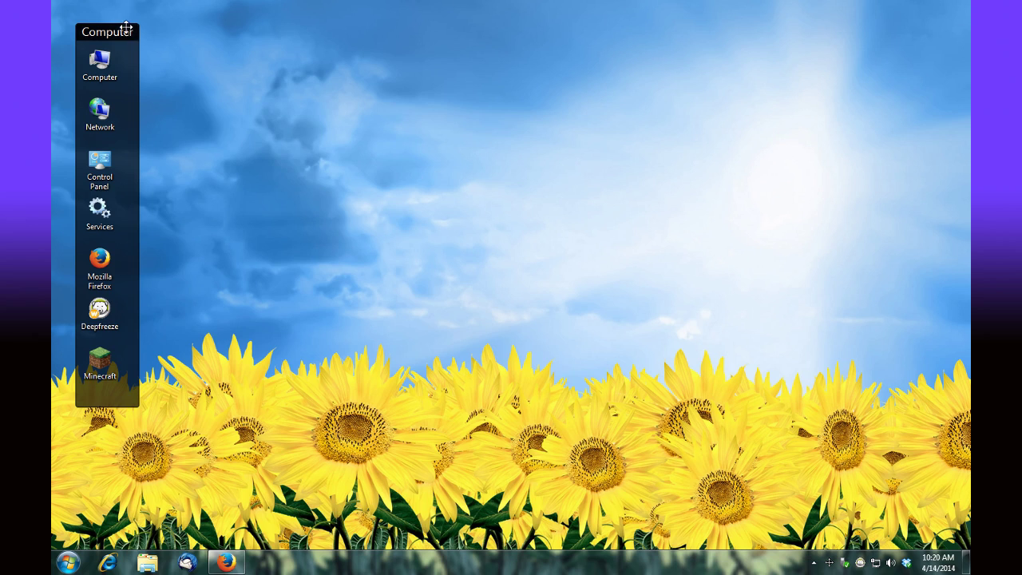
mouse_move(123, 29)
mouse_down()
mouse_move(305, 67)
mouse_move(129, 28)
mouse_up()
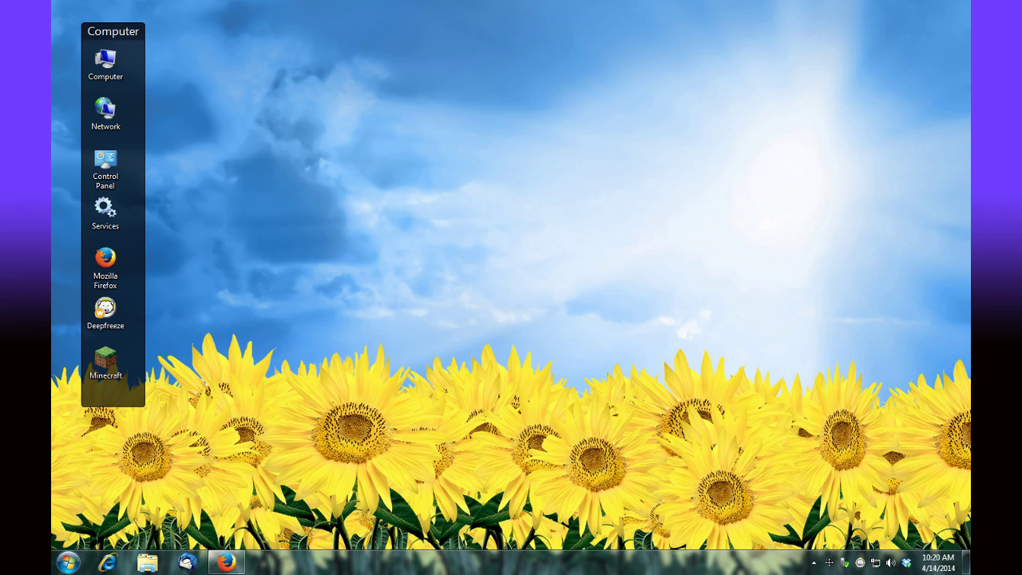
drag(968, 48, 494, 33)
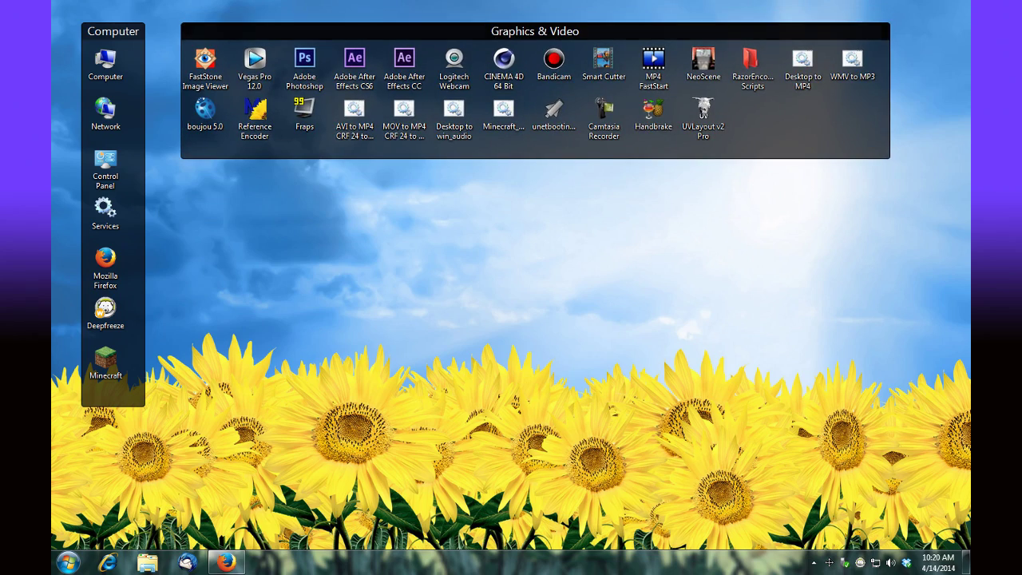
Step: Drag the Utilities fence in from the right screen edge below the Graphics & Video fence
drag(958, 264, 519, 175)
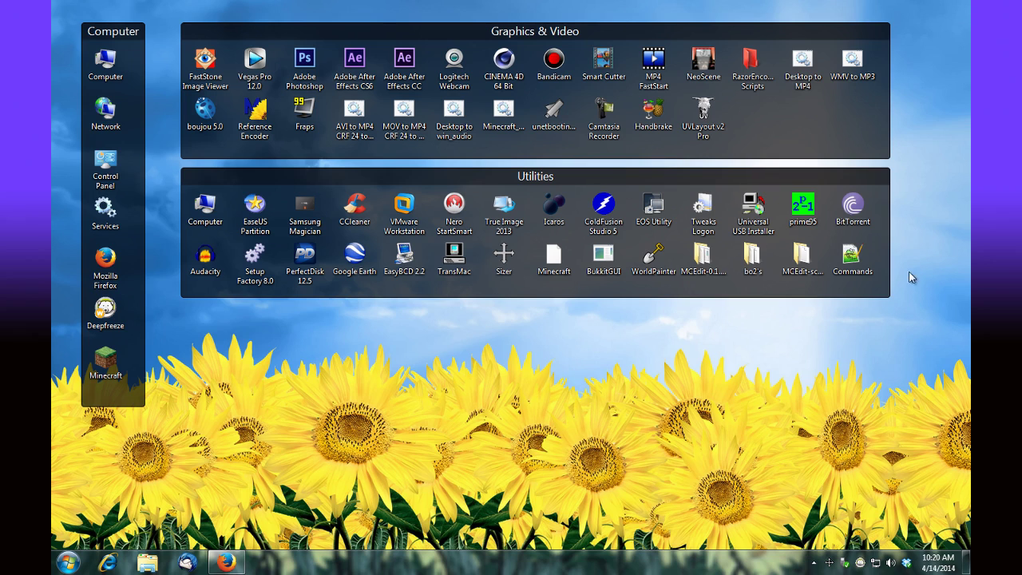
Step: Narrow the Utilities and Graphics & Video fences into single scrolling columns beside the Computer fence
drag(889, 251, 267, 268)
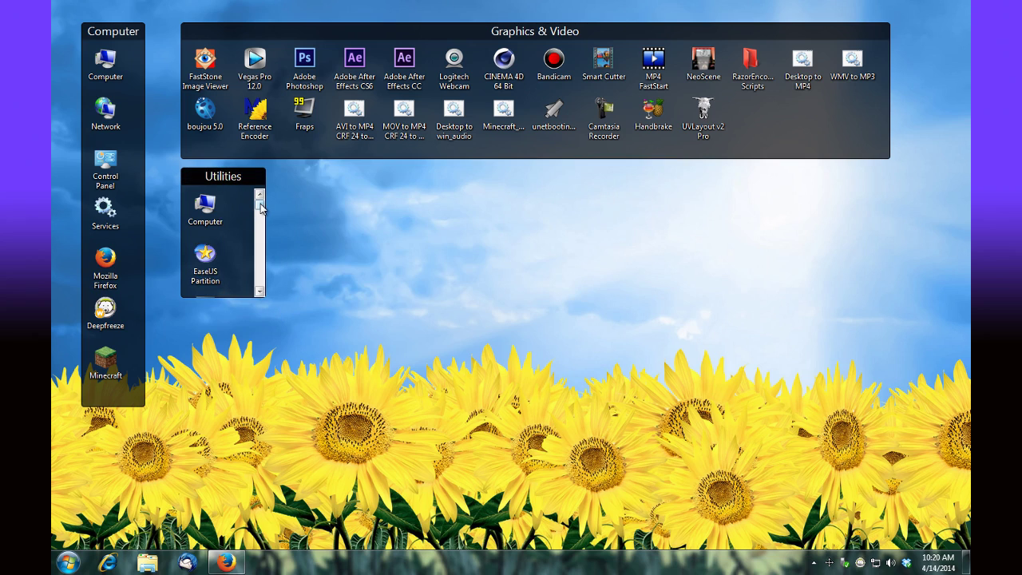
mouse_move(260, 208)
mouse_down()
mouse_move(261, 273)
mouse_move(260, 195)
mouse_up()
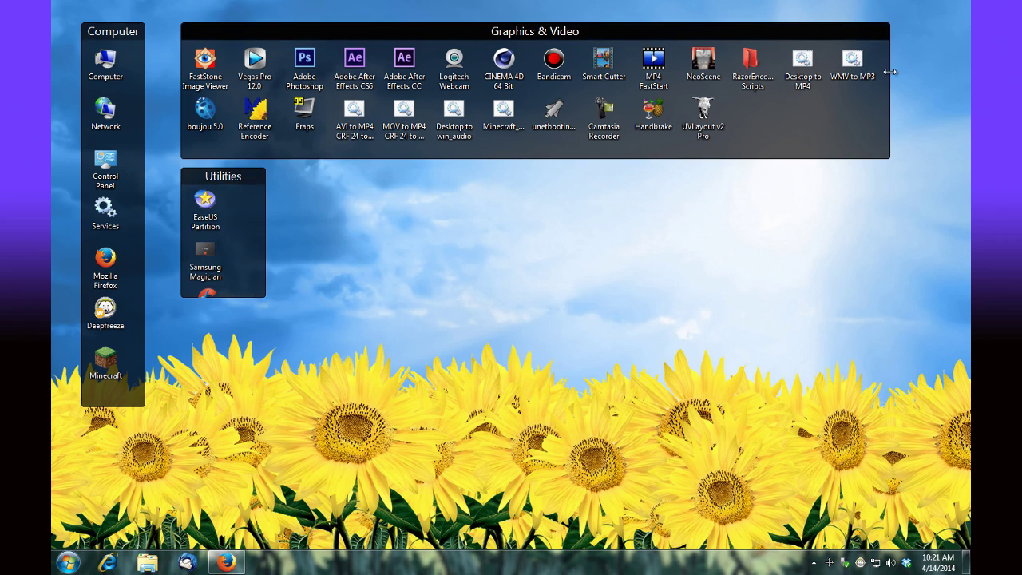
drag(889, 72, 270, 110)
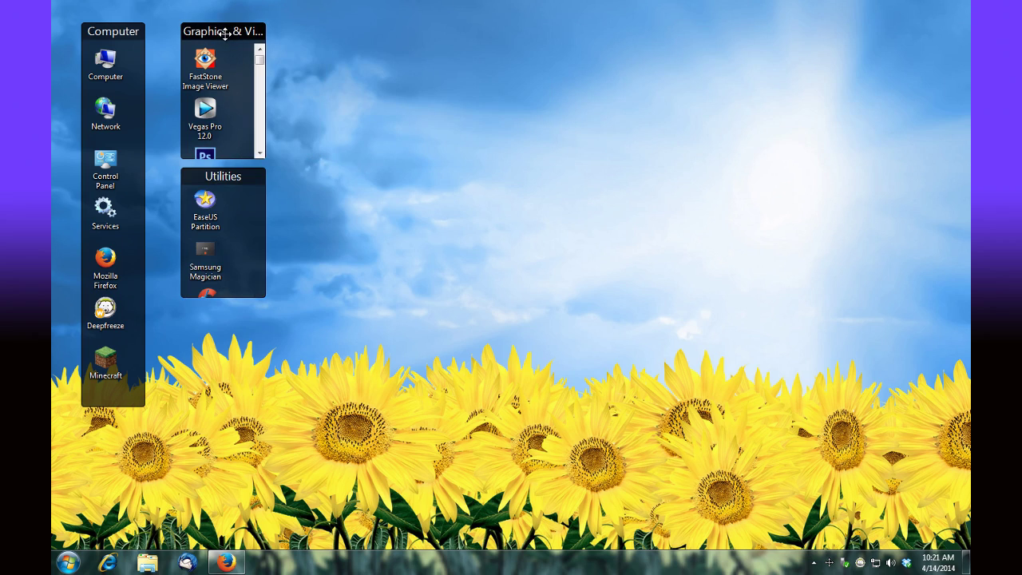
drag(225, 31, 224, 31)
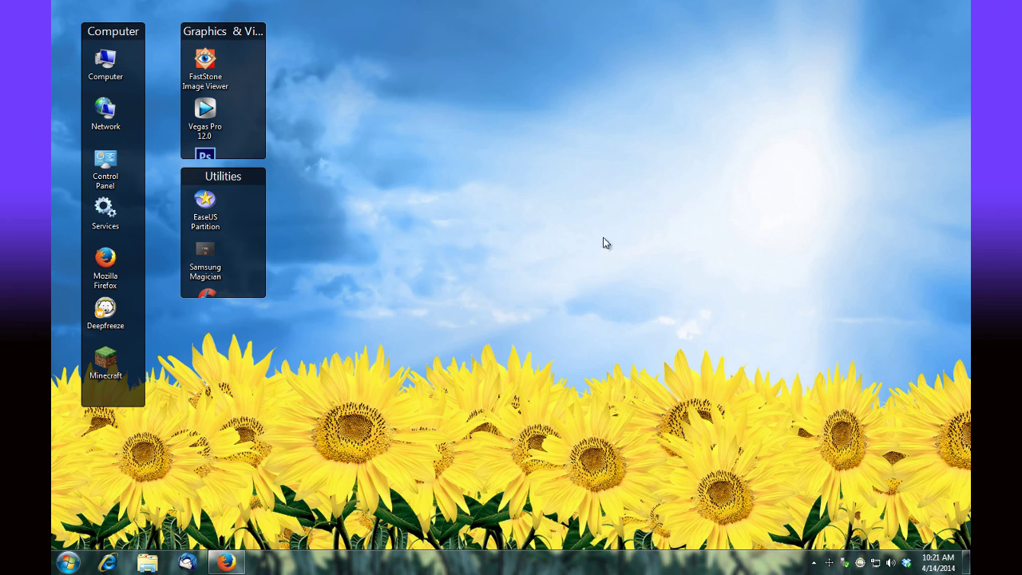
scroll(260, 66, down, 3)
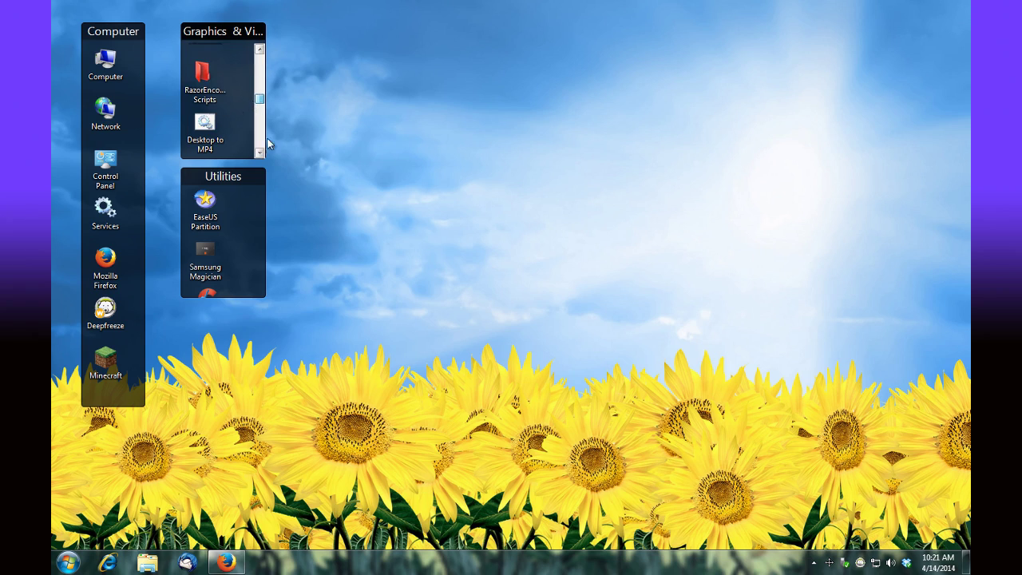
mouse_move(237, 30)
mouse_down()
mouse_move(342, 31)
mouse_move(204, 30)
mouse_move(220, 30)
mouse_up()
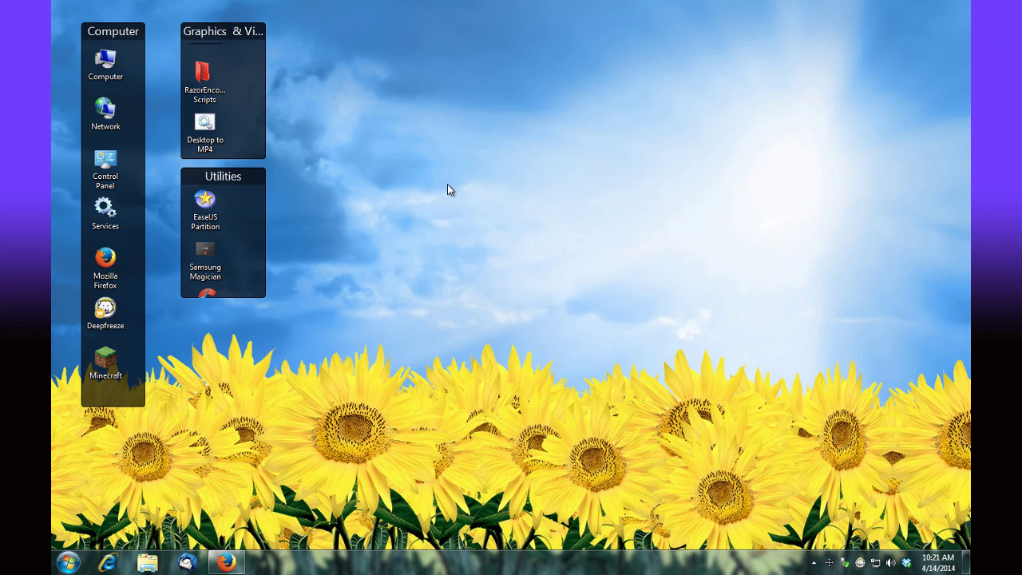
Step: Create an empty fence named 'test' in the middle of the desktop and enlarge it into a tall column
drag(447, 190, 510, 197)
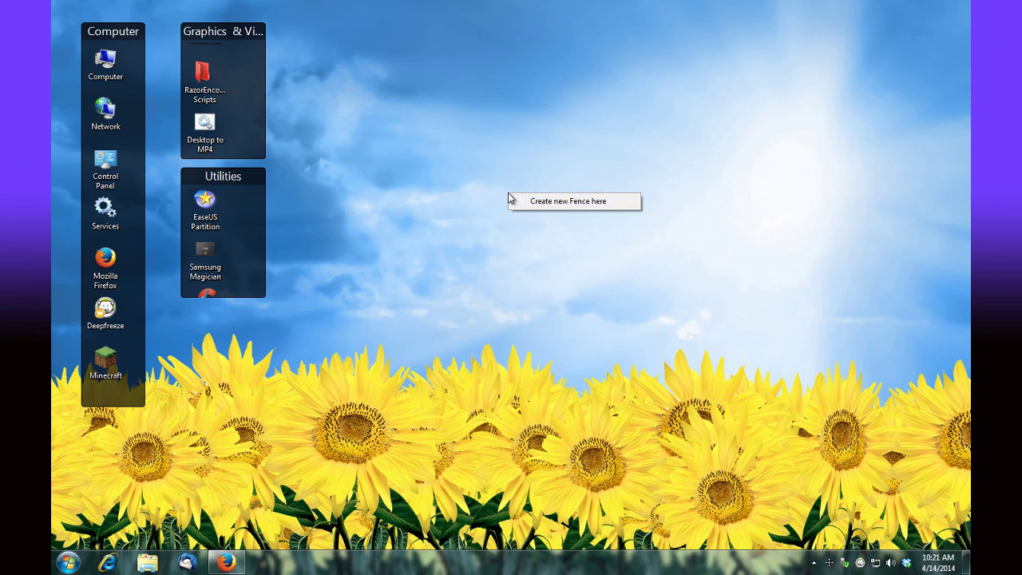
click(597, 204)
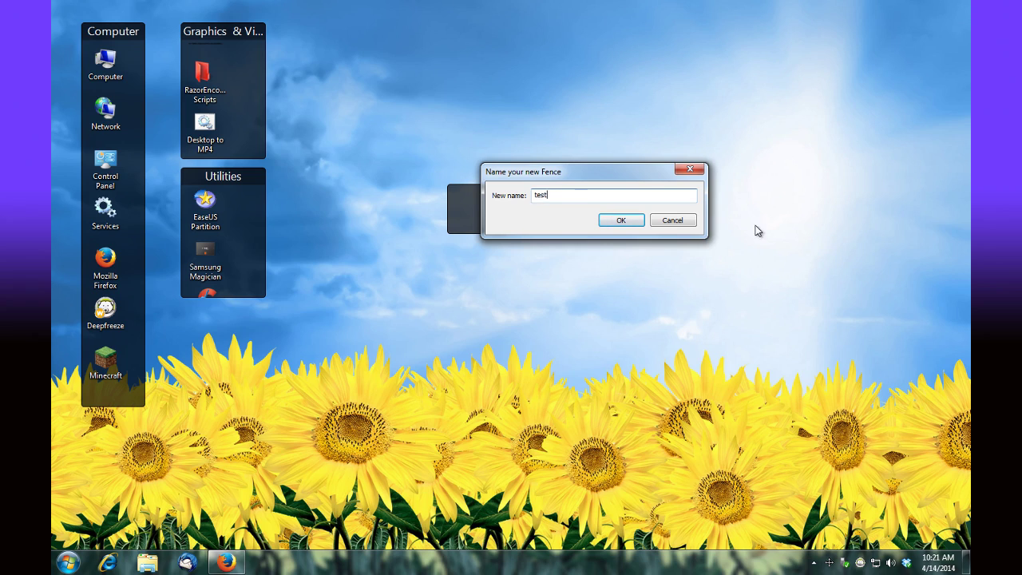
click(620, 221)
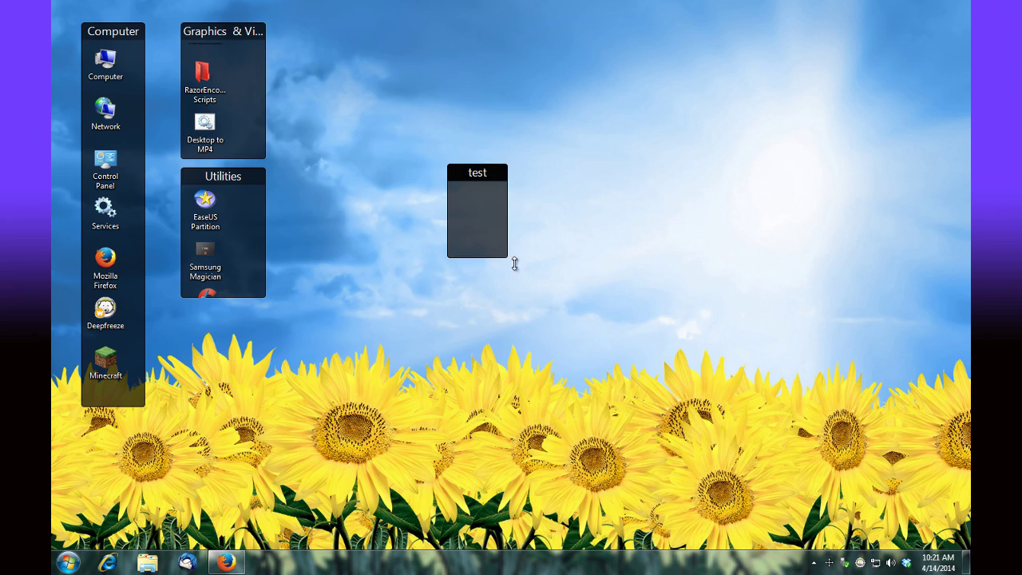
drag(514, 261, 554, 345)
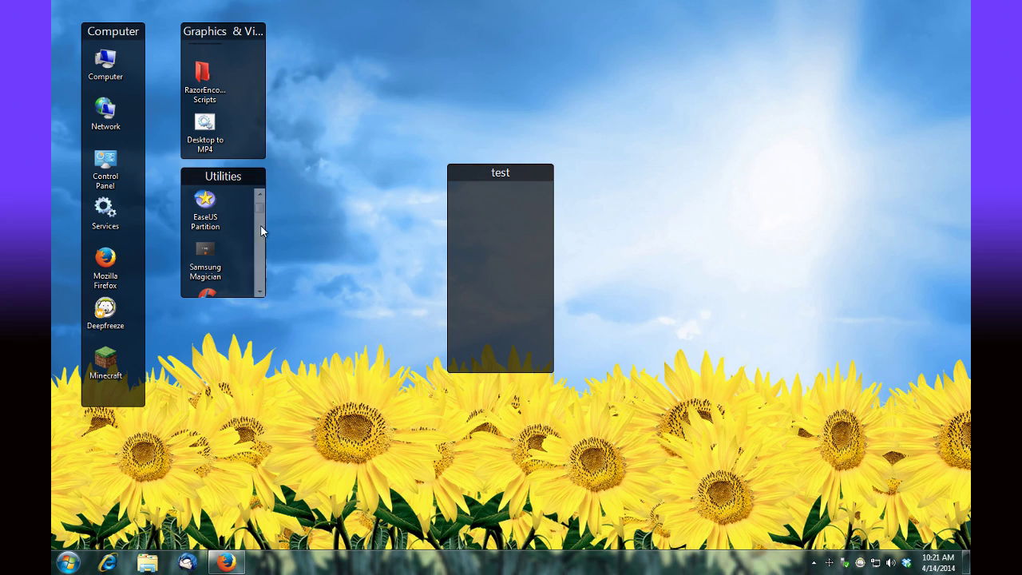
Step: In Fences Appearance settings, adjust the fence colour intensity, tint and transparency
right_click(399, 251)
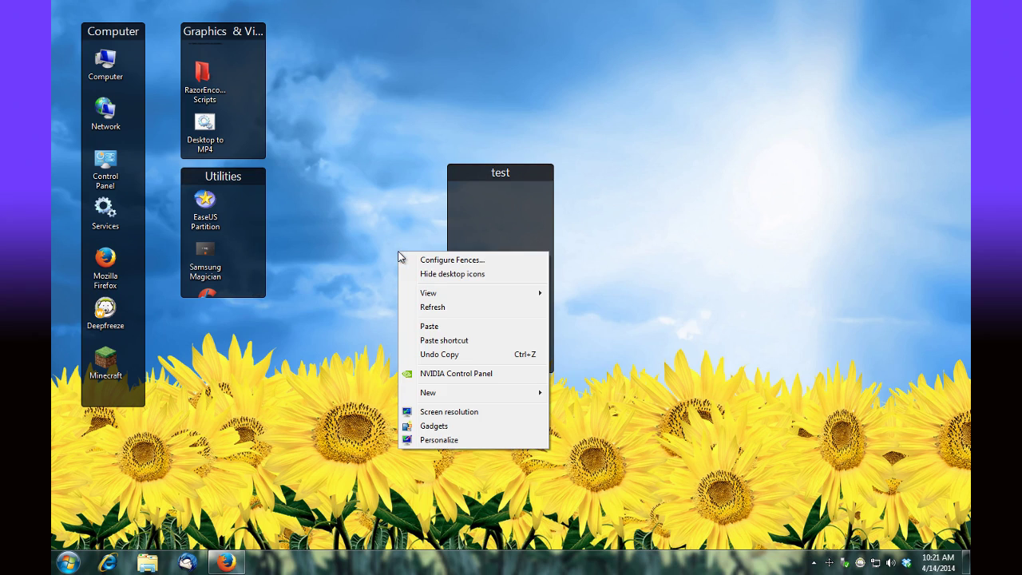
click(508, 261)
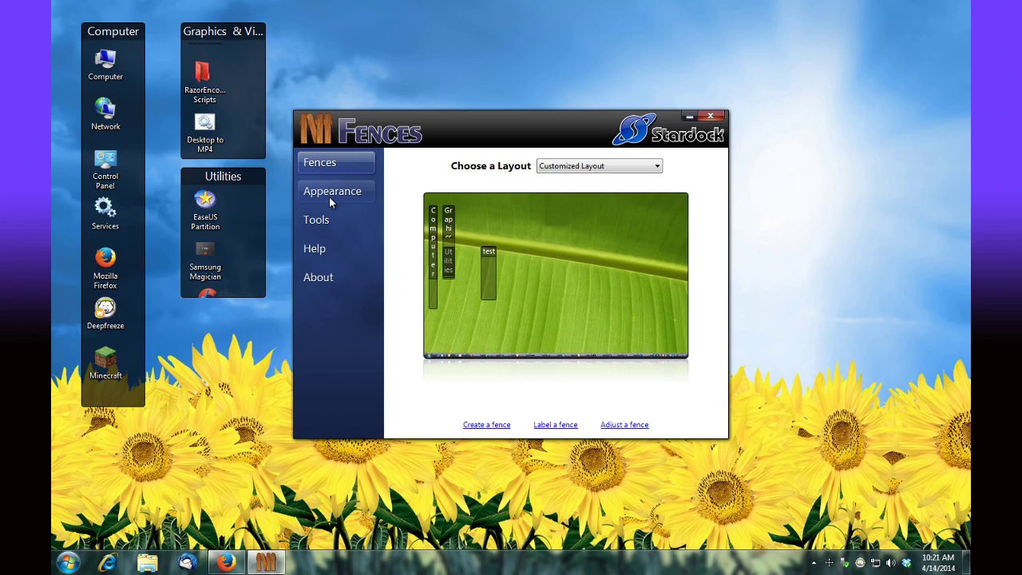
click(329, 196)
drag(490, 306, 575, 308)
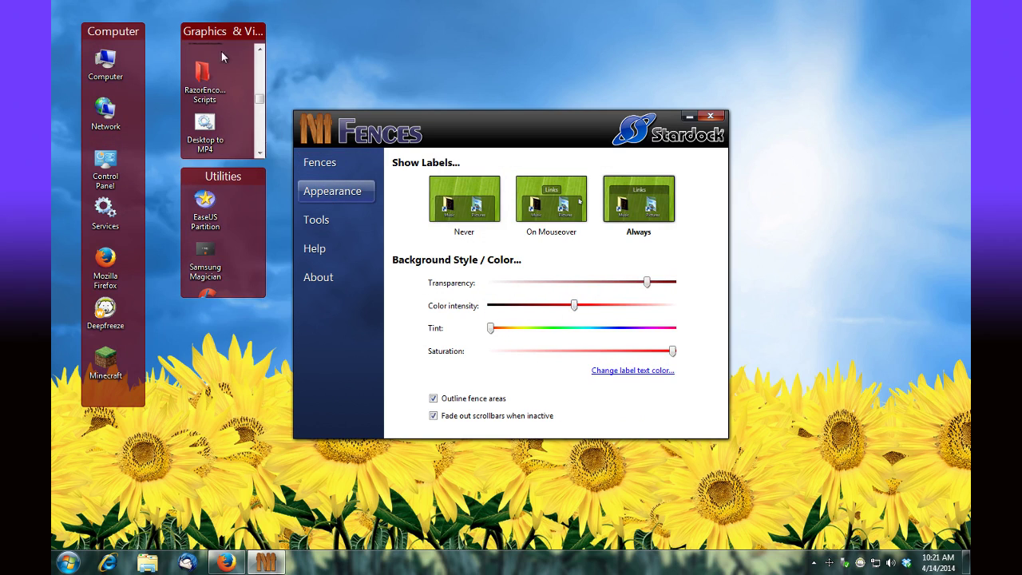
drag(492, 332, 554, 336)
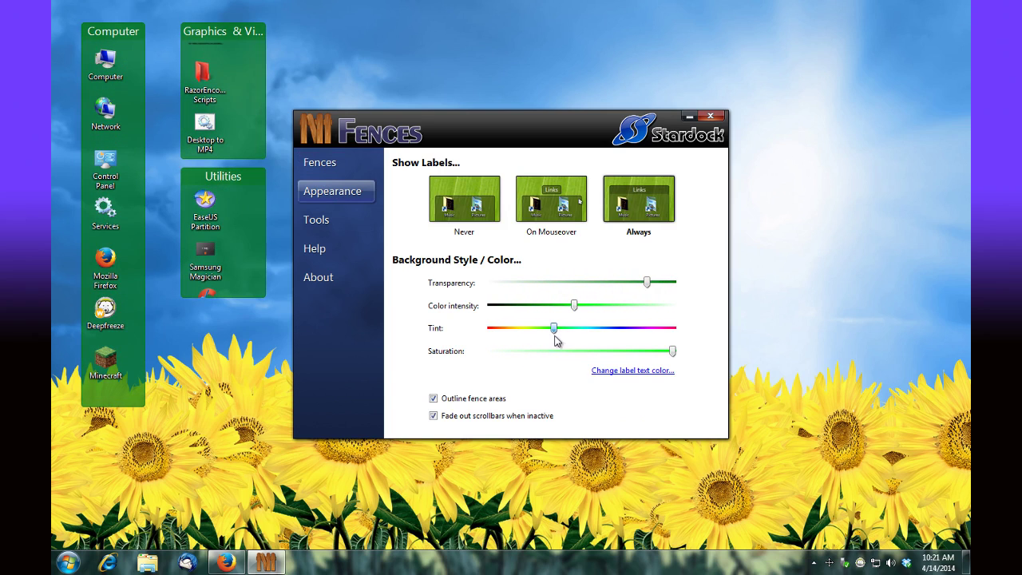
drag(647, 282, 593, 304)
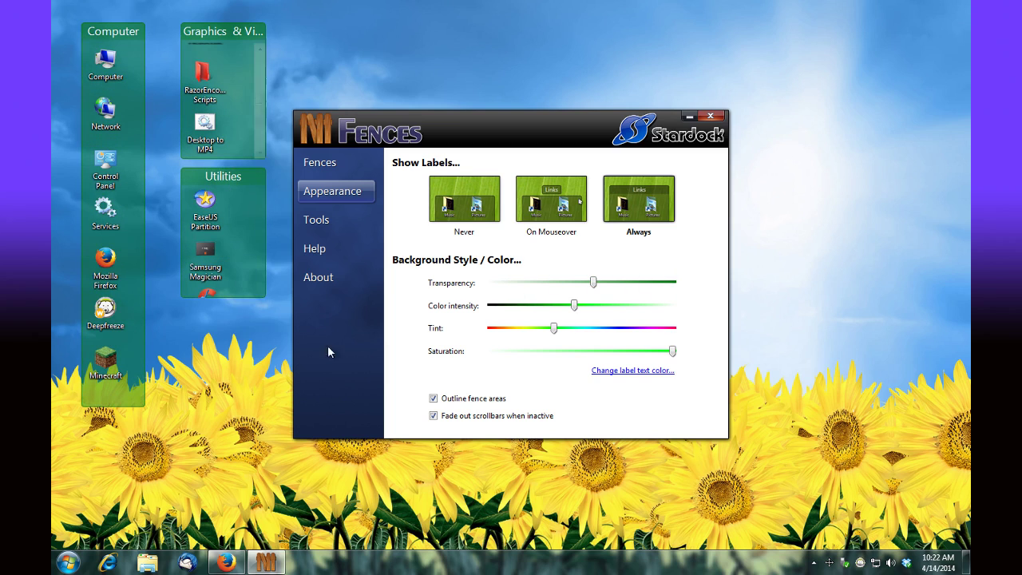
Step: Turn the fence outlines off and set Show Labels to Always
click(432, 398)
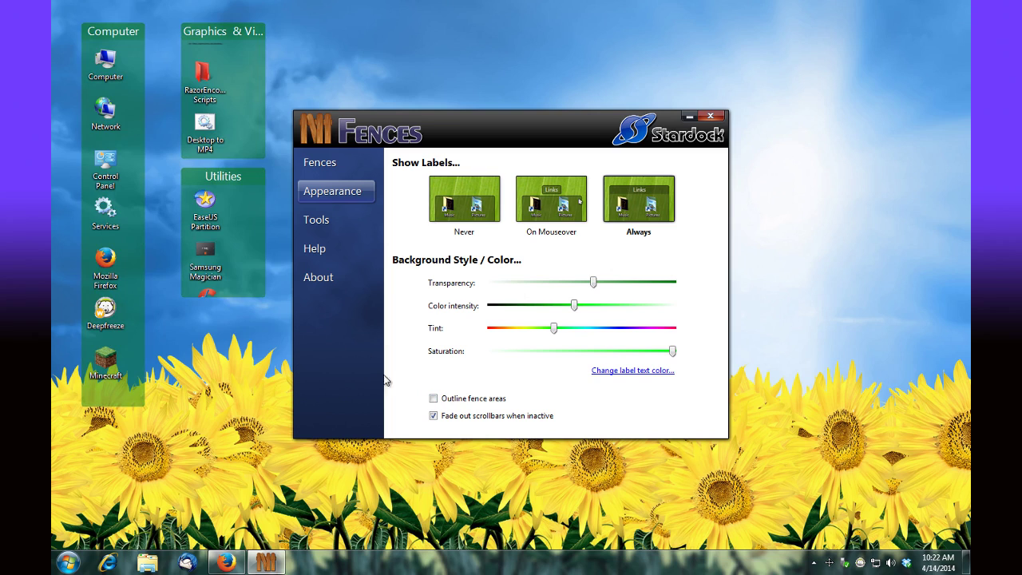
click(433, 398)
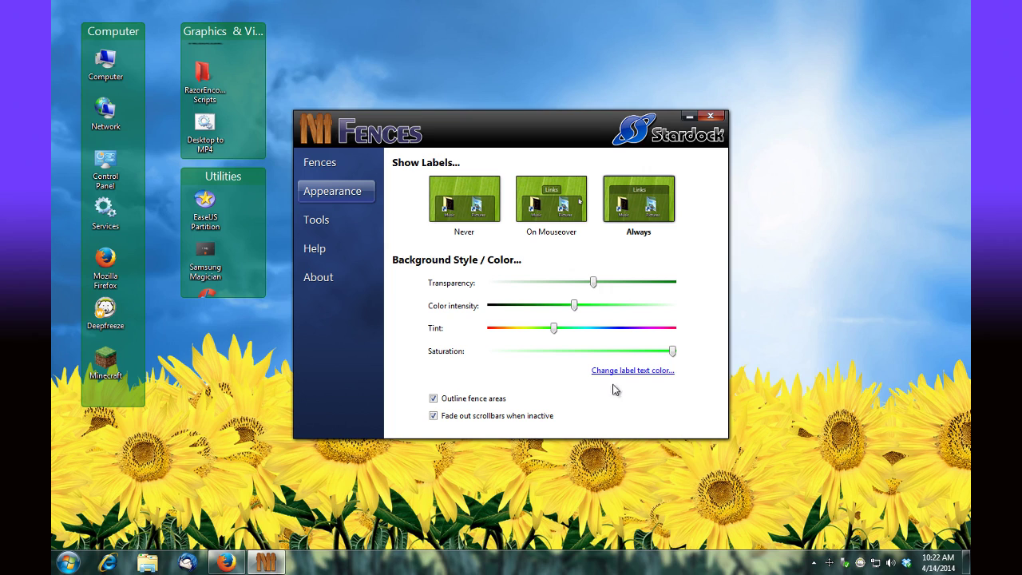
click(547, 209)
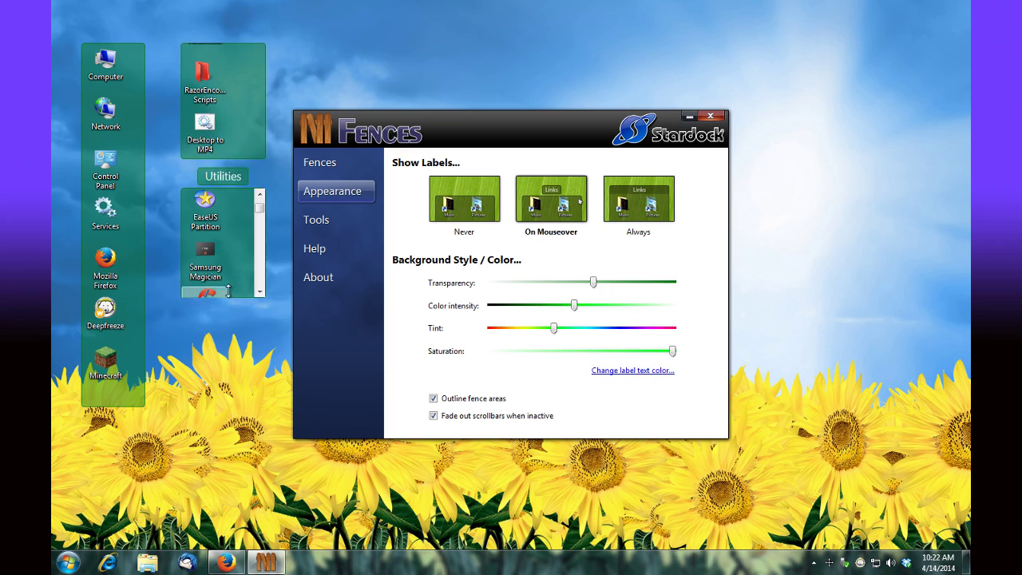
mouse_move(114, 222)
click(630, 214)
click(433, 397)
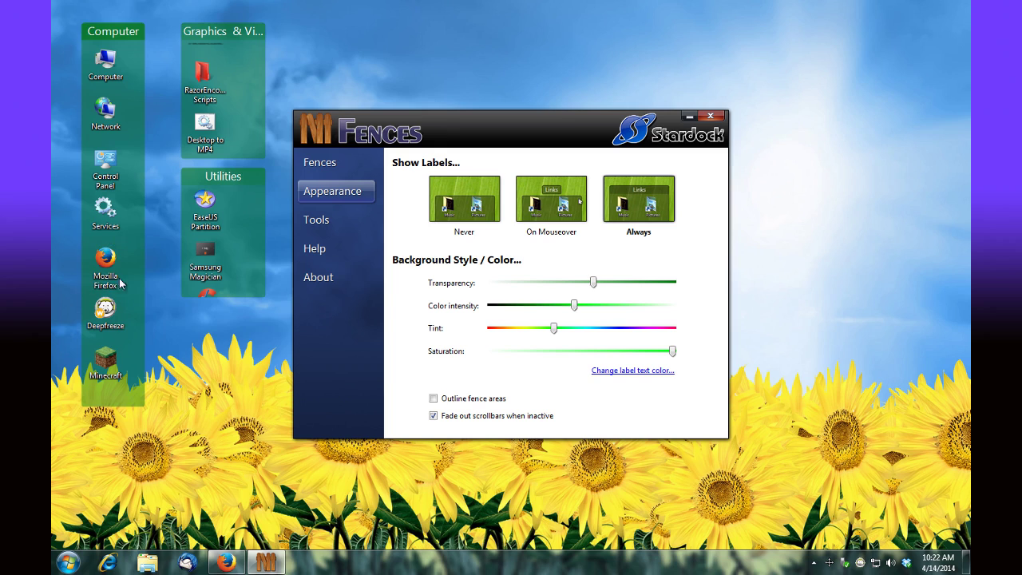
click(495, 205)
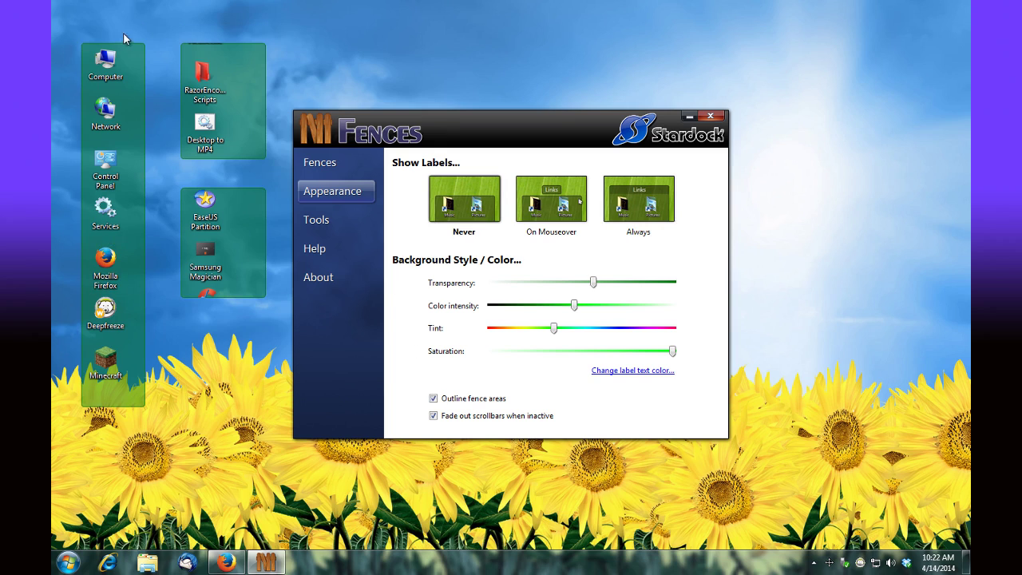
click(644, 209)
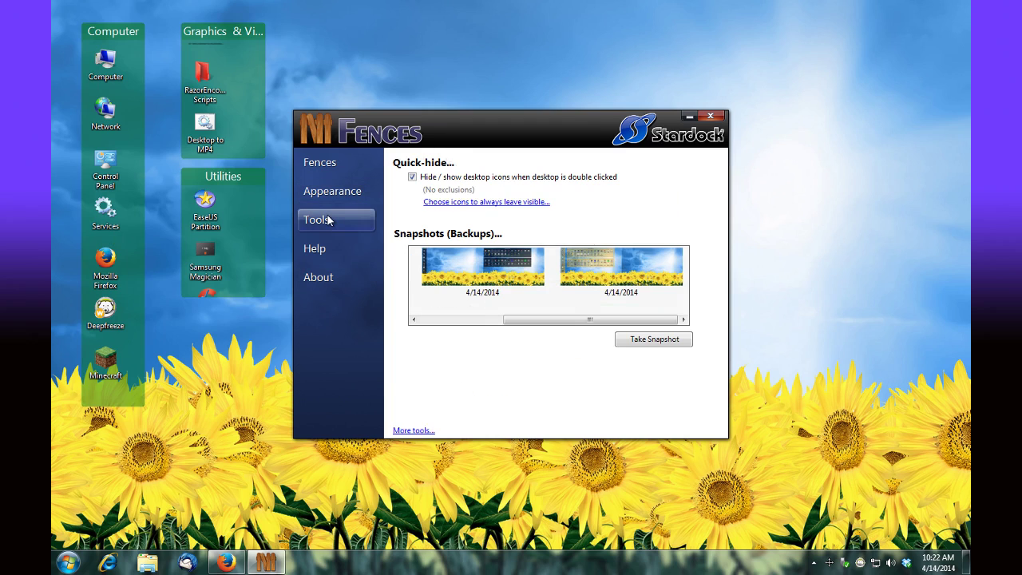
Step: Restore the Pre-Install Snapshot without taking a backup snapshot first
drag(568, 321, 447, 336)
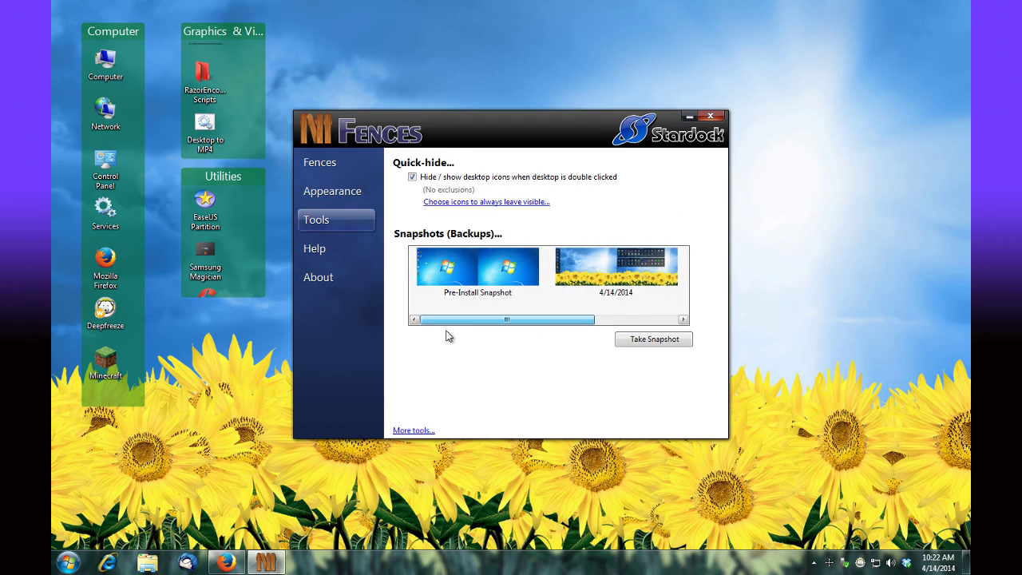
click(467, 266)
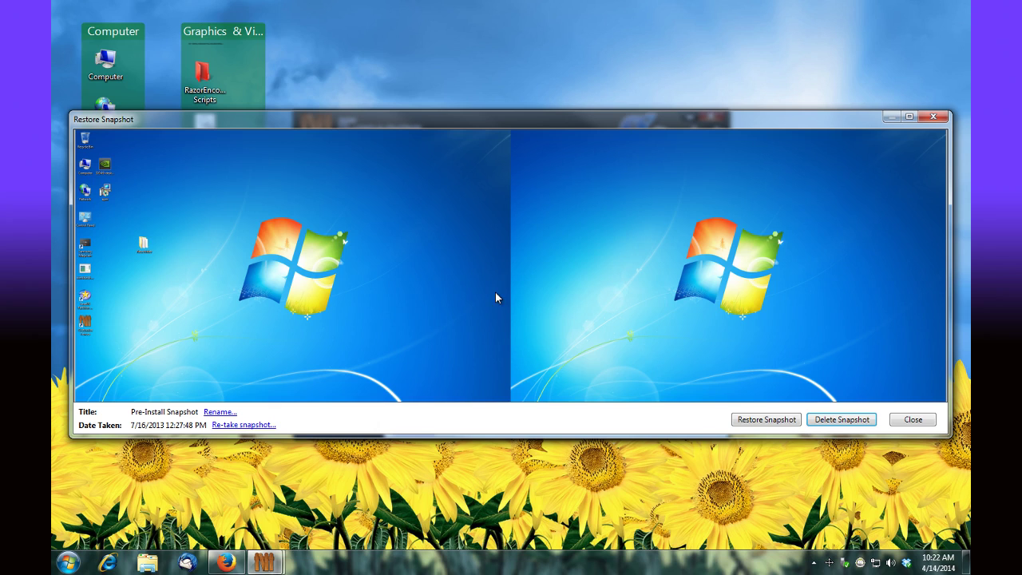
click(764, 422)
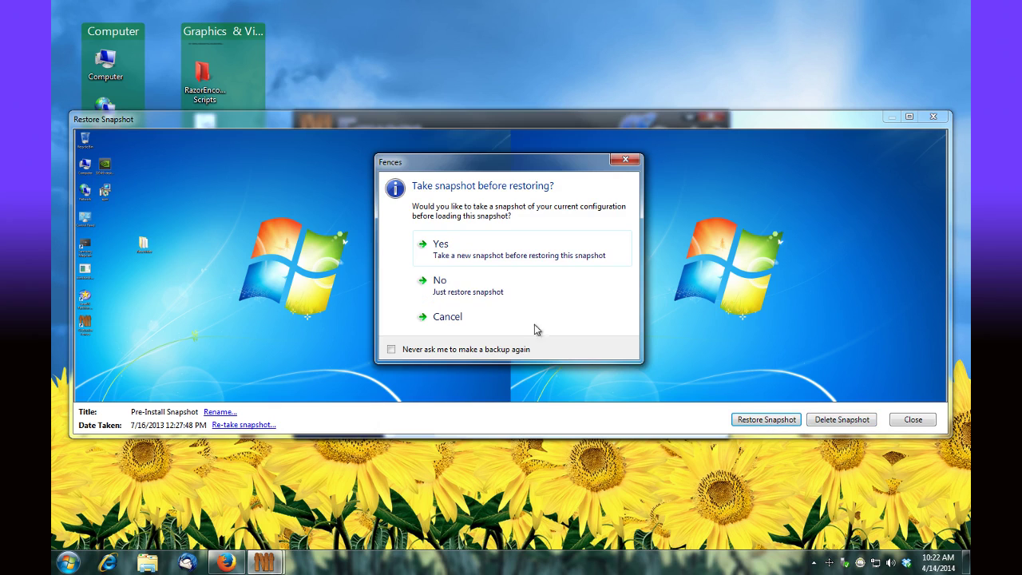
click(471, 285)
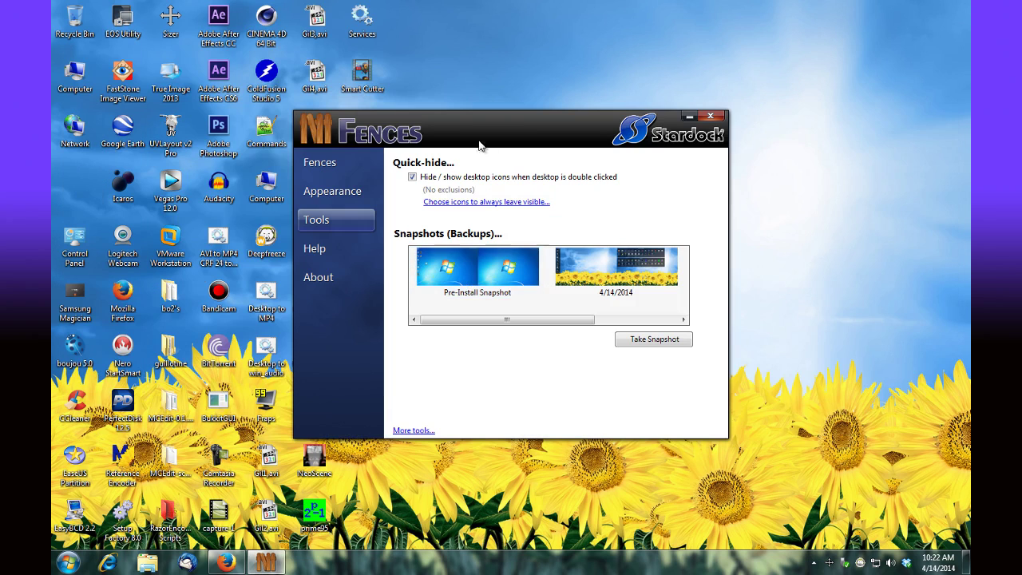
Step: Restore the 4/14/2014 10:09:42 AM snapshot without making a backup
drag(502, 128, 643, 106)
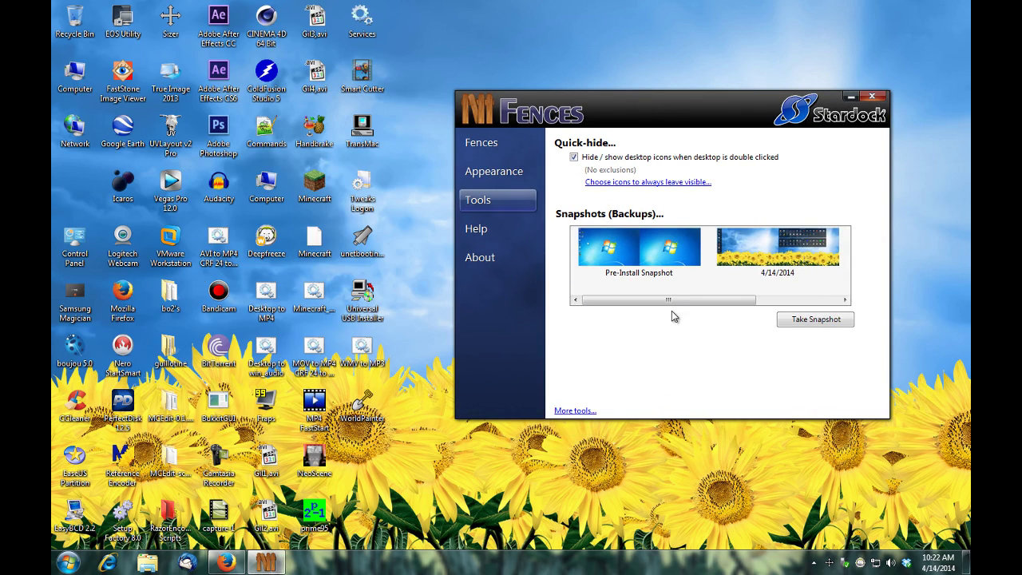
drag(674, 301, 730, 310)
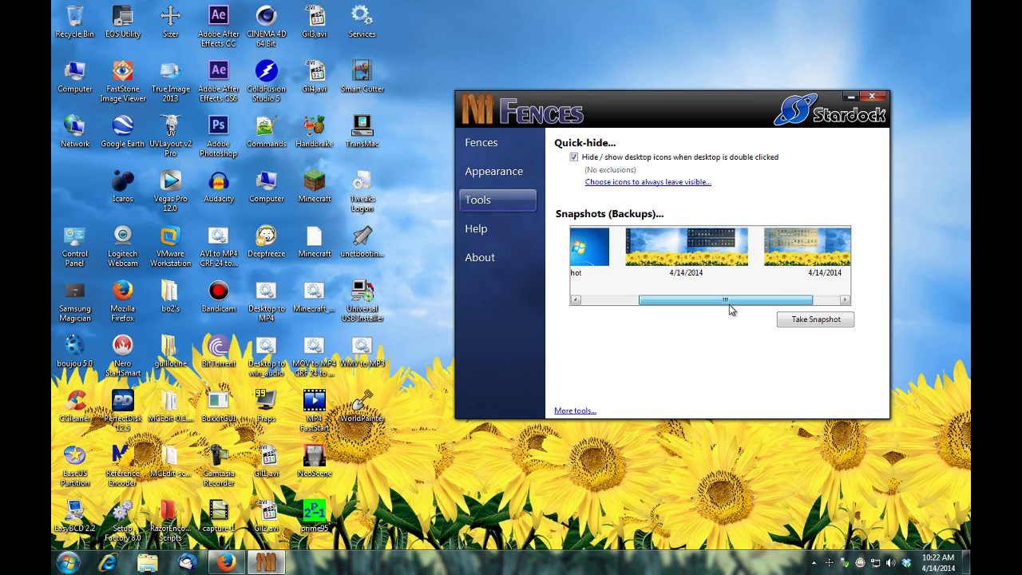
double_click(783, 249)
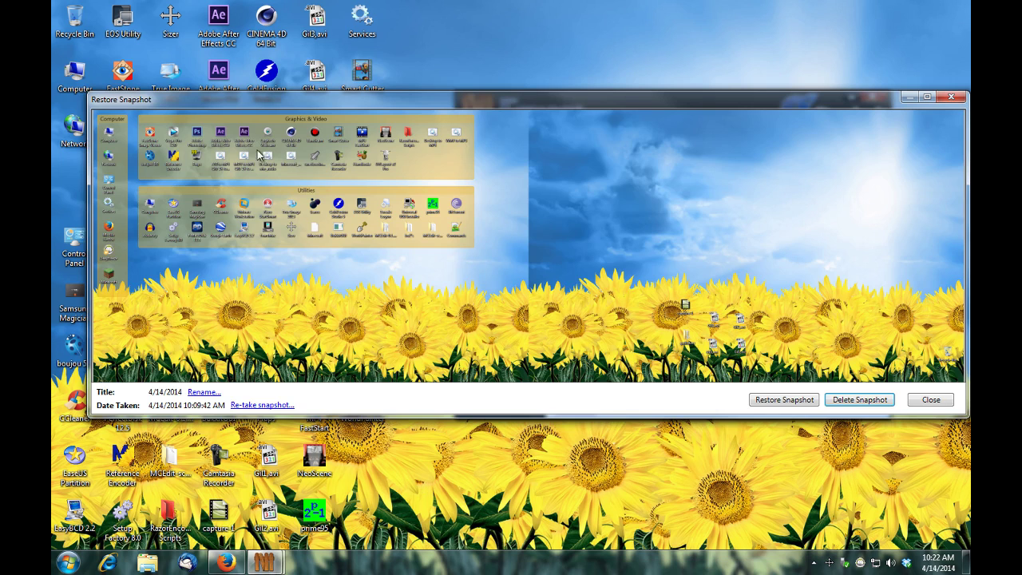
click(792, 406)
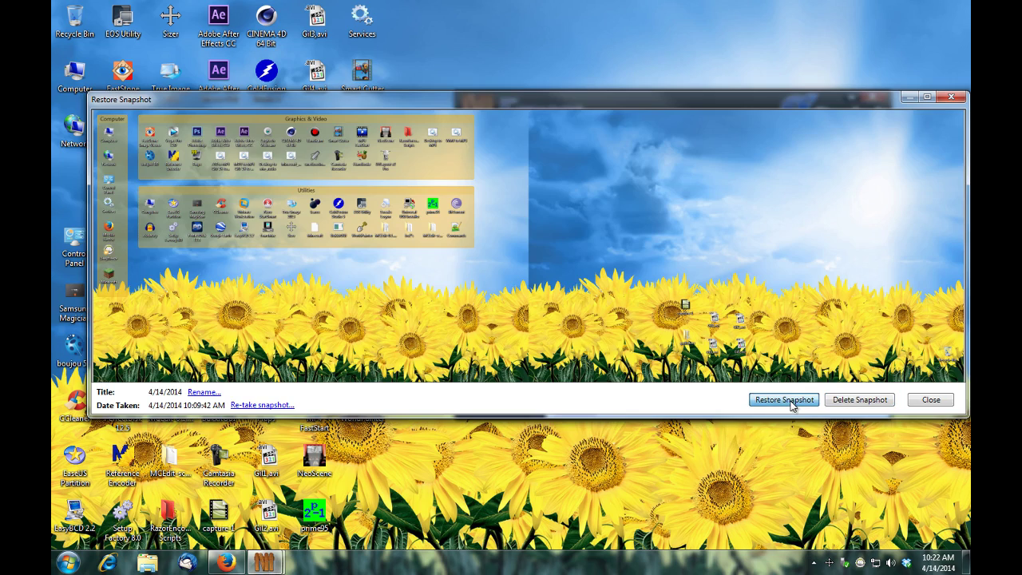
click(443, 281)
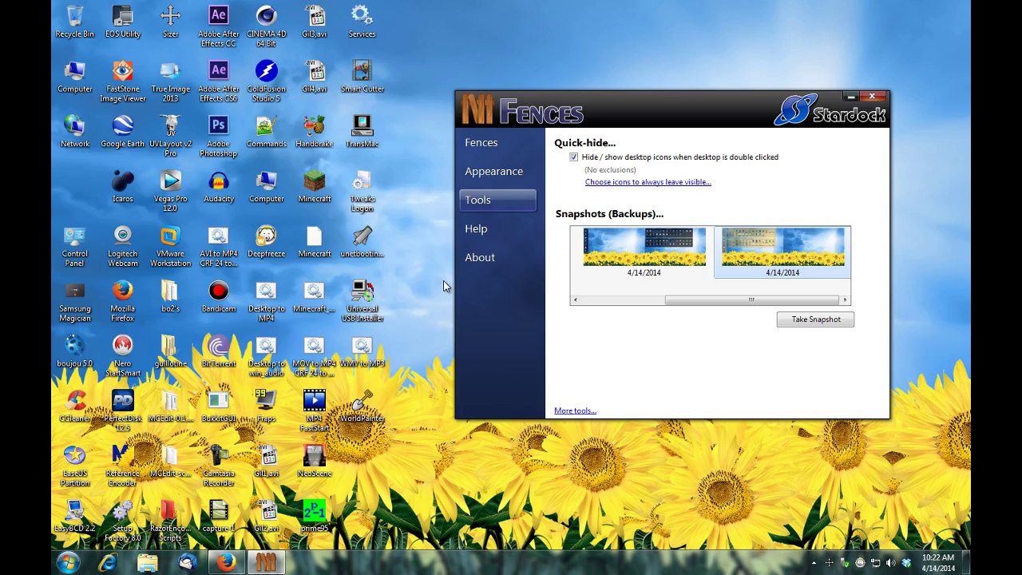
Step: Restore the earlier 4/14/2014 snapshot without a backup, leaving only the Computer fence, then close settings
drag(640, 106, 629, 346)
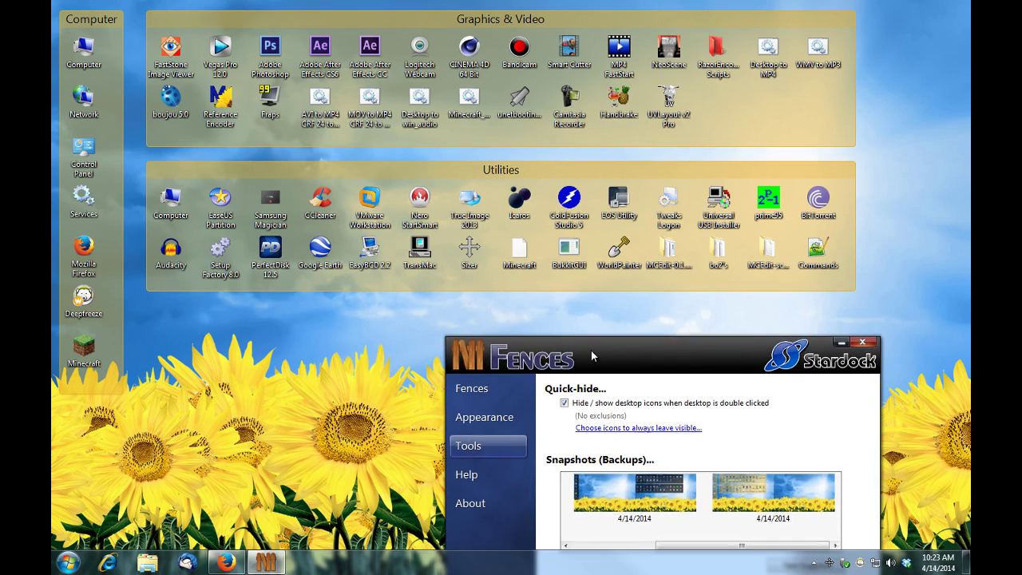
drag(591, 357, 520, 169)
drag(648, 365, 611, 365)
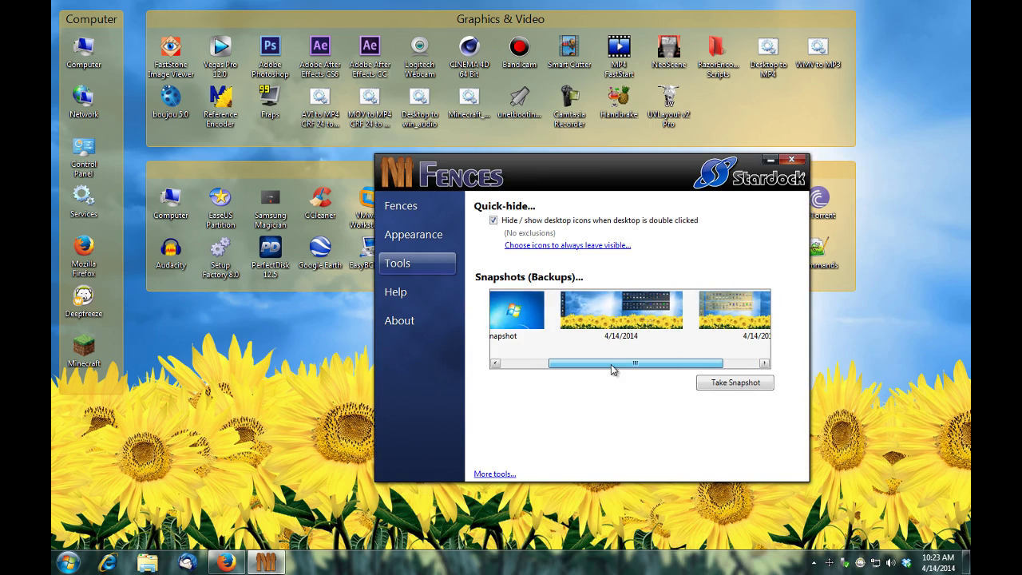
double_click(603, 310)
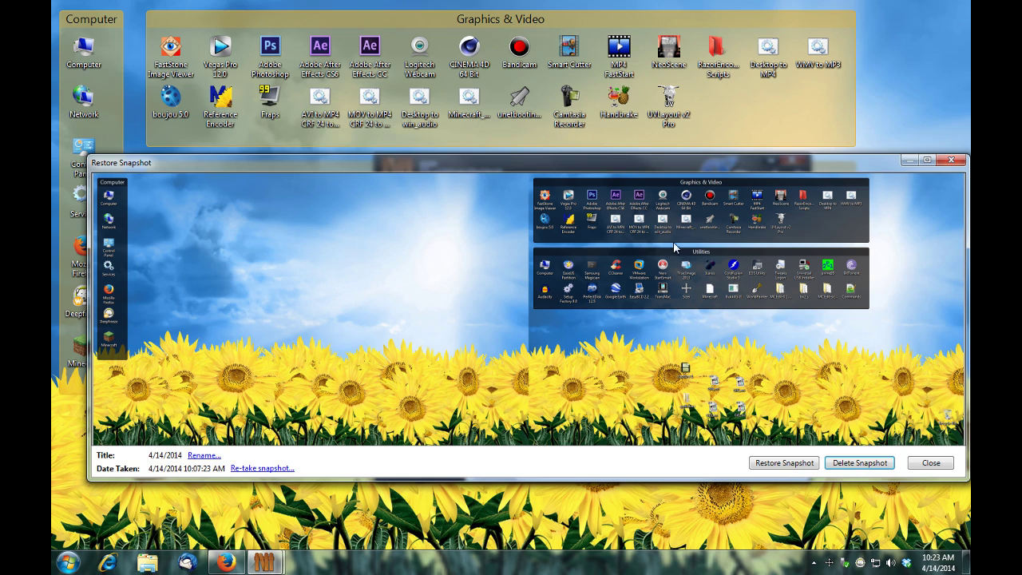
click(768, 466)
click(435, 283)
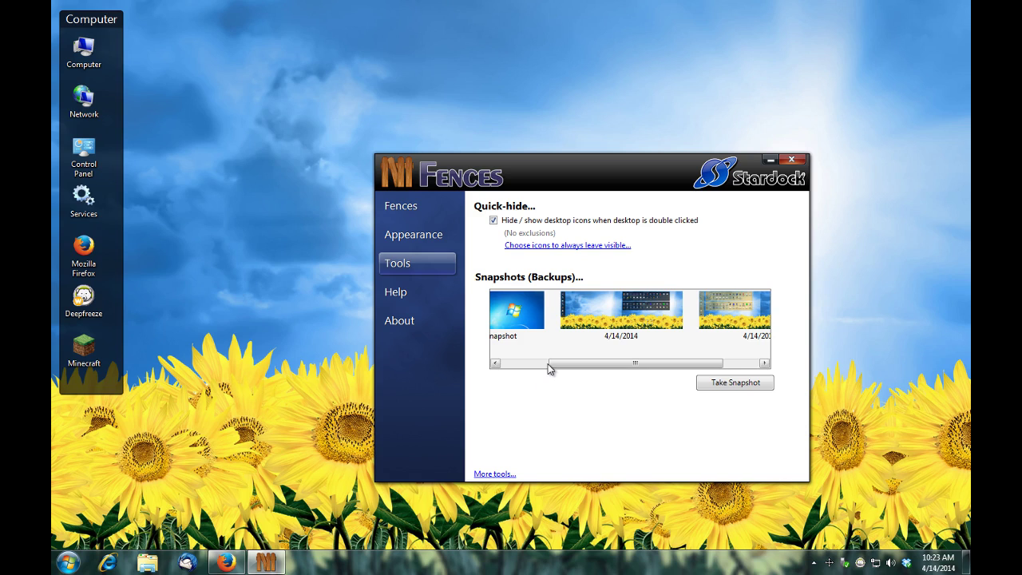
drag(554, 365, 524, 372)
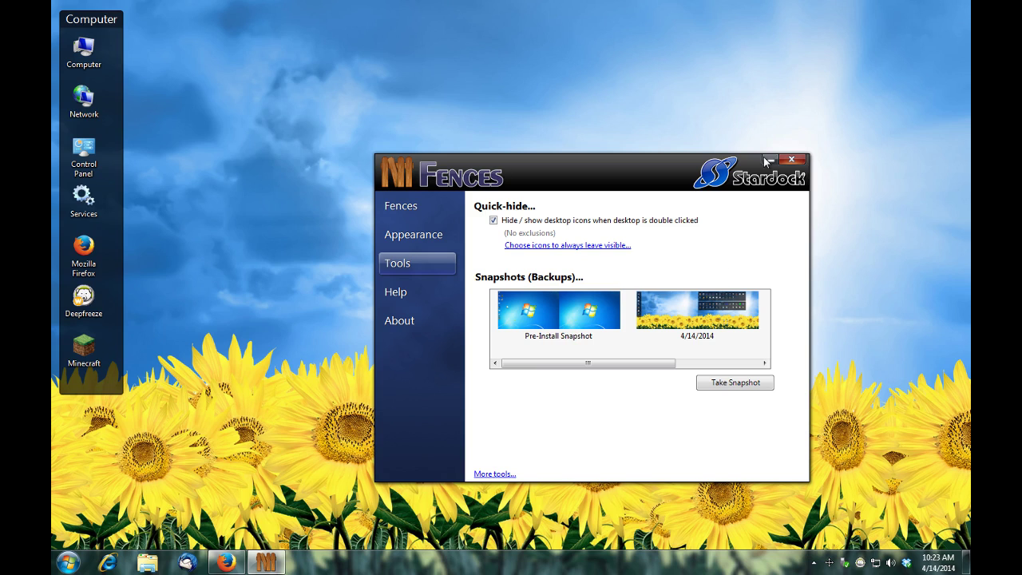
click(791, 162)
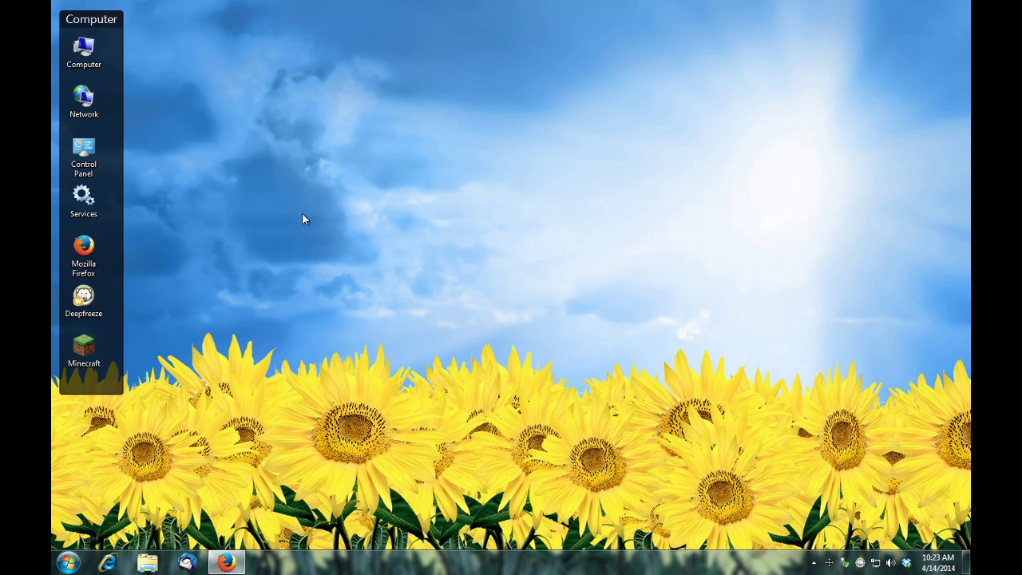
Step: Quick-hide the Computer fence by double-clicking the desktop, show it again, and bring Firefox forward
double_click(332, 276)
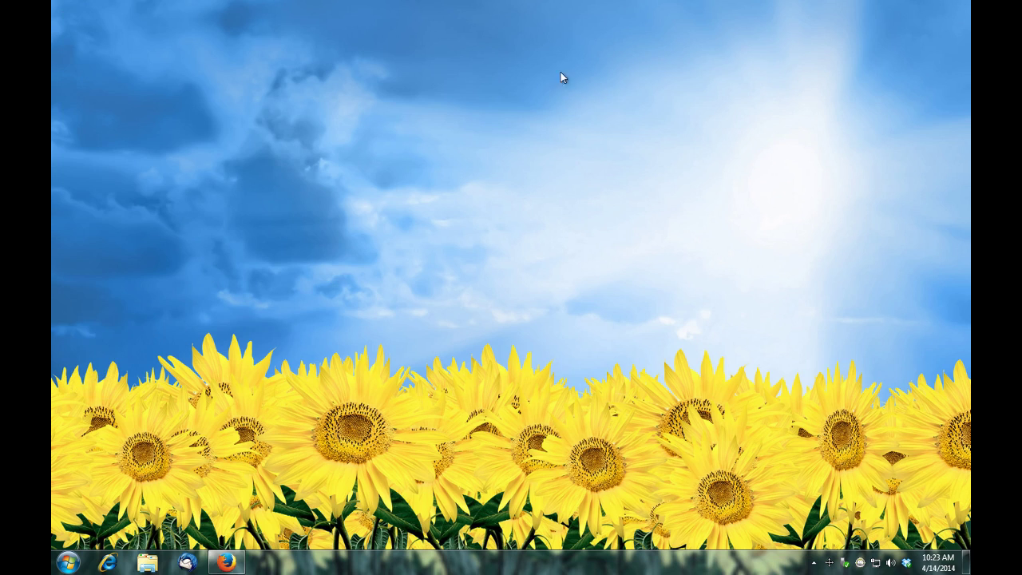
drag(130, 66, 802, 209)
double_click(506, 424)
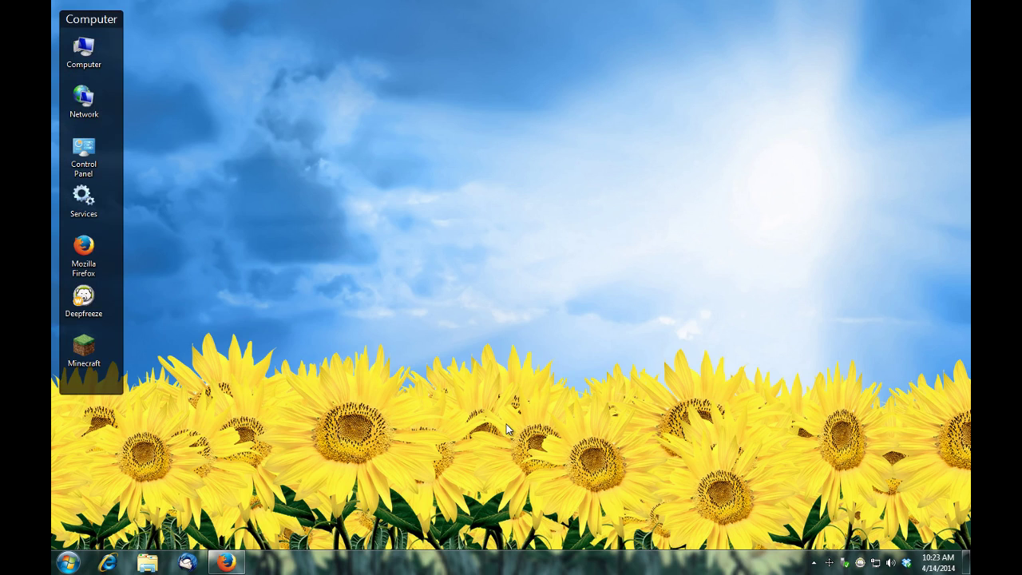
click(226, 562)
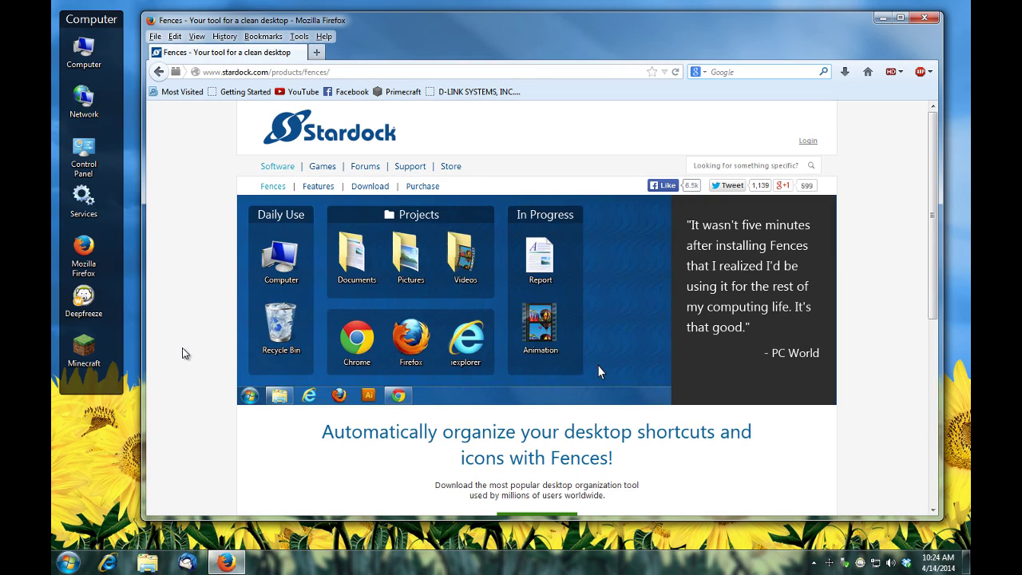
Step: Scroll down and back up through the Stardock Fences product page in Firefox
scroll(182, 353, down, 7)
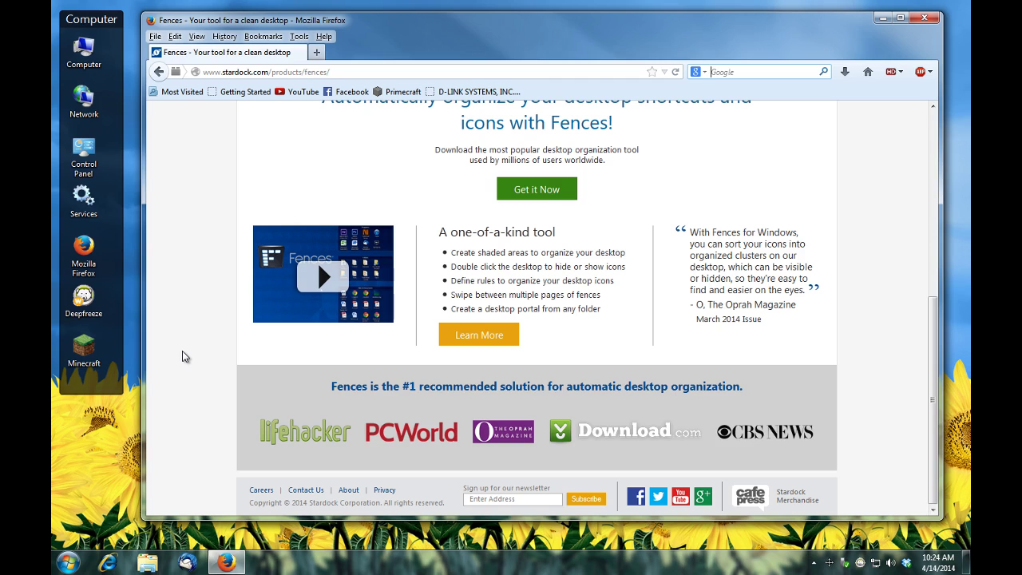
scroll(182, 356, up, 6)
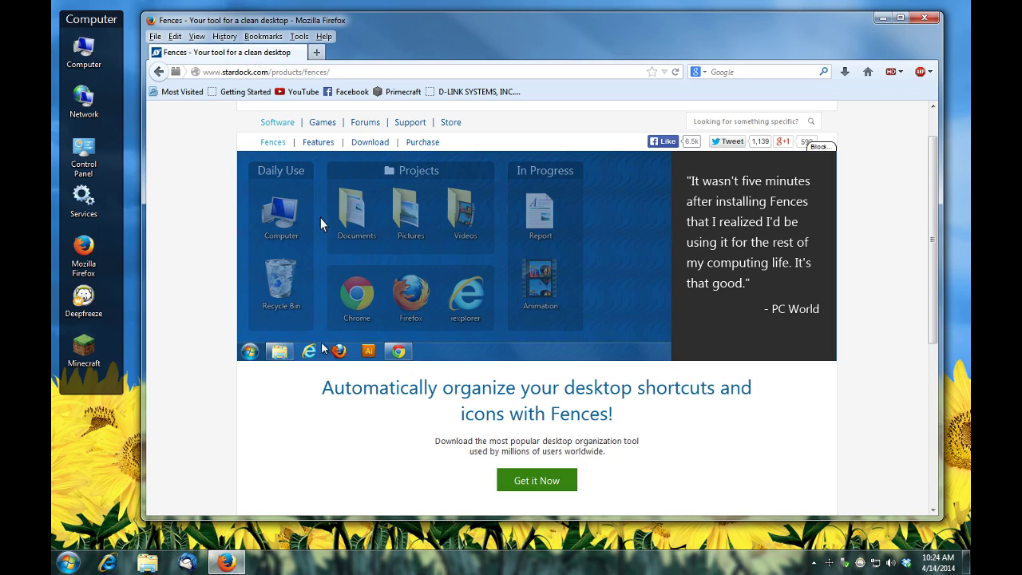
click(879, 17)
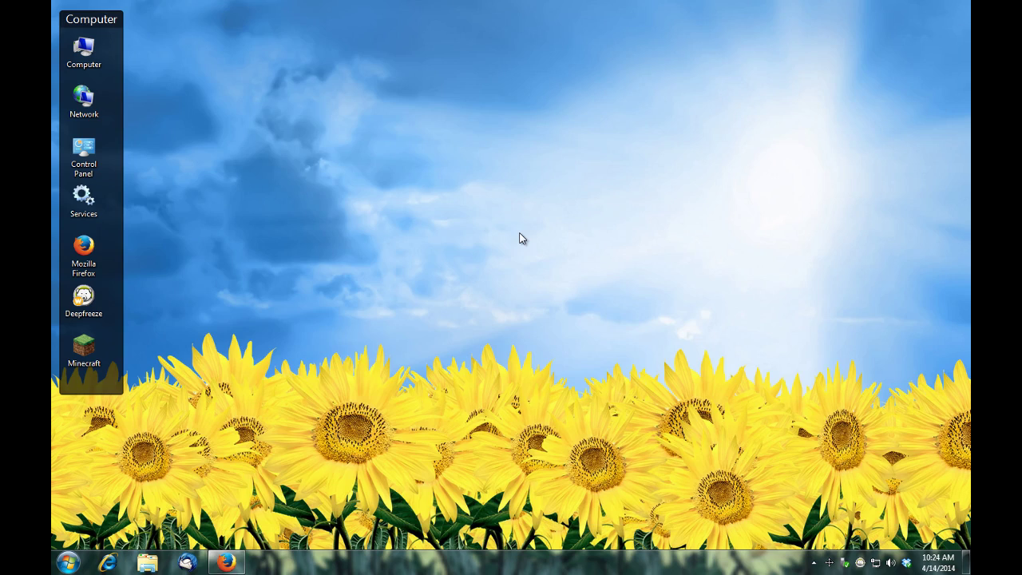